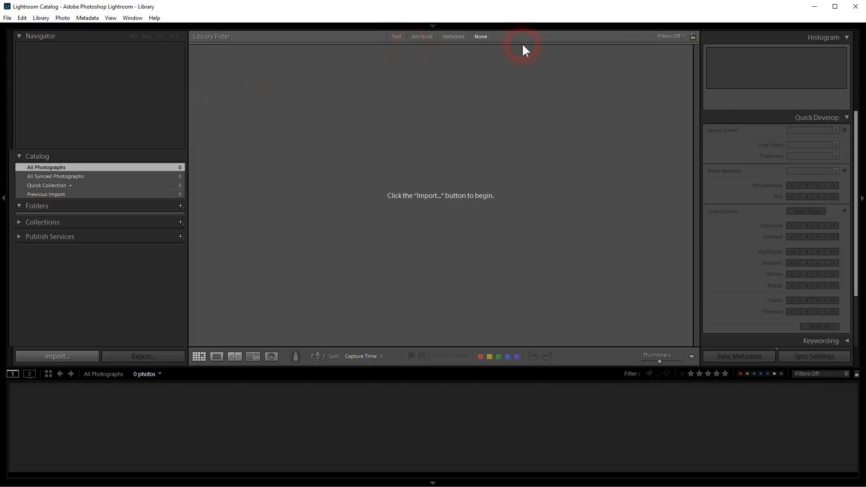
- Check the current catalog's storage location in Catalog Settings and close the settings without changes
click(22, 18)
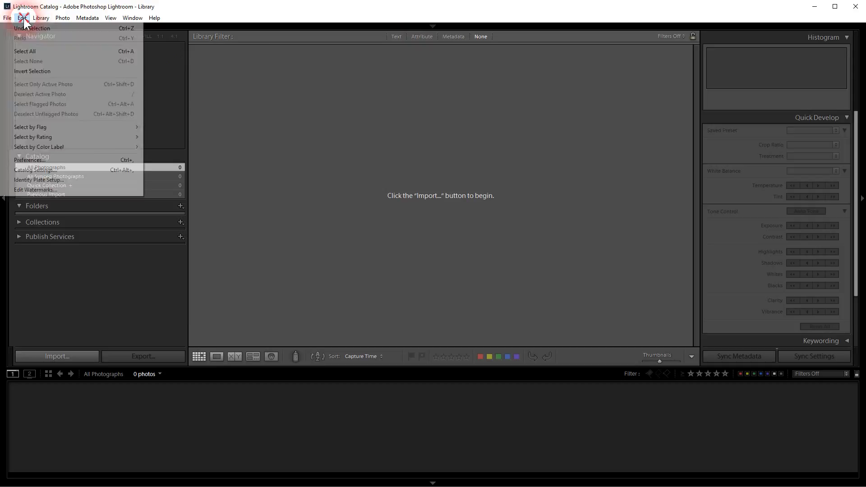
click(56, 172)
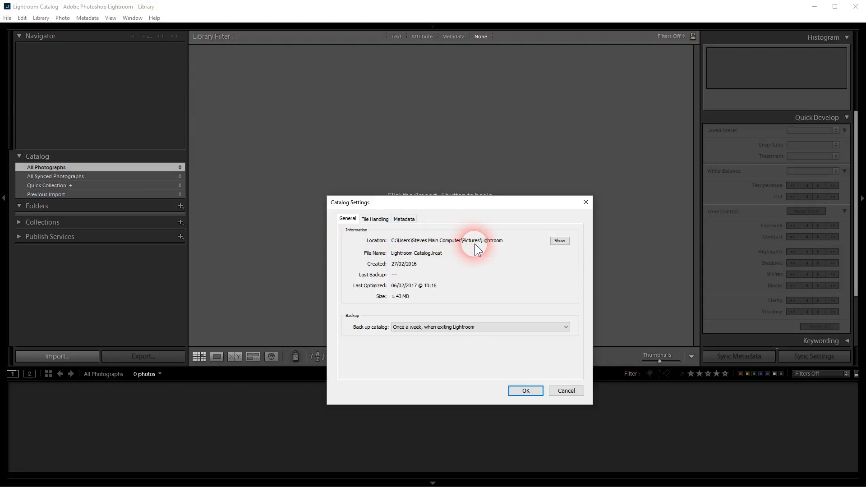
click(568, 391)
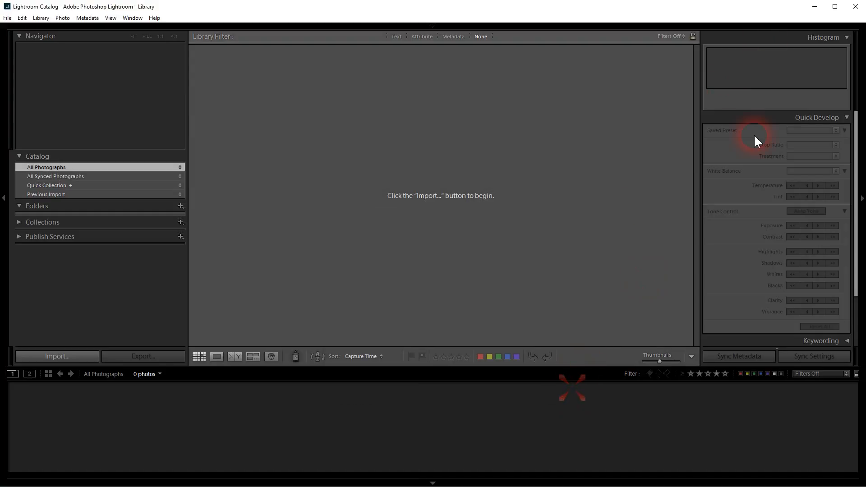
- Switch to File Explorer, examine the catalog files in the Lightroom folder under Pictures, and return to Lightroom
click(815, 7)
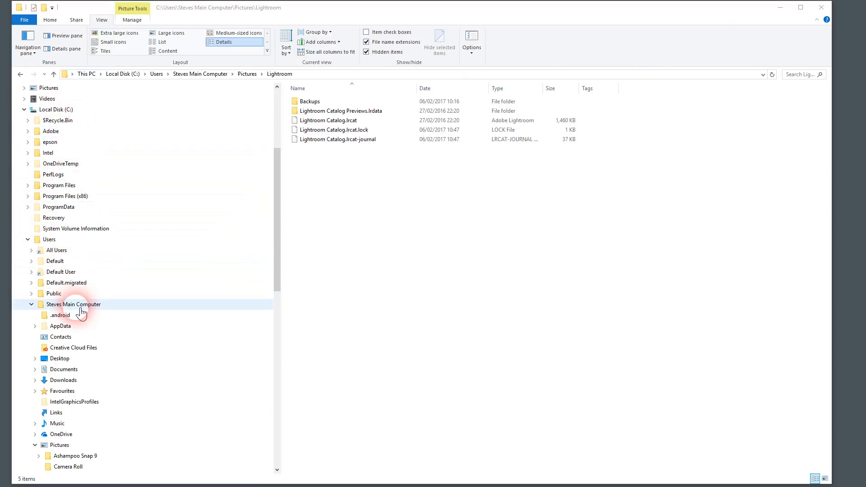
scroll(57, 437, down, 2)
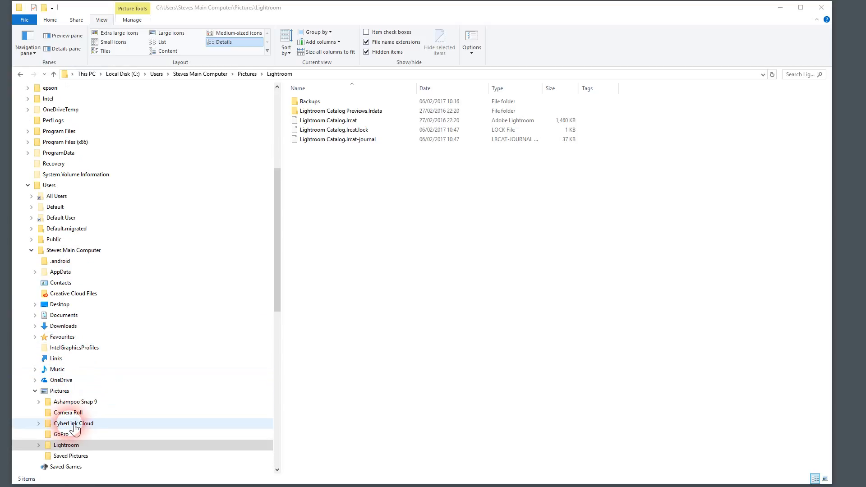
click(67, 446)
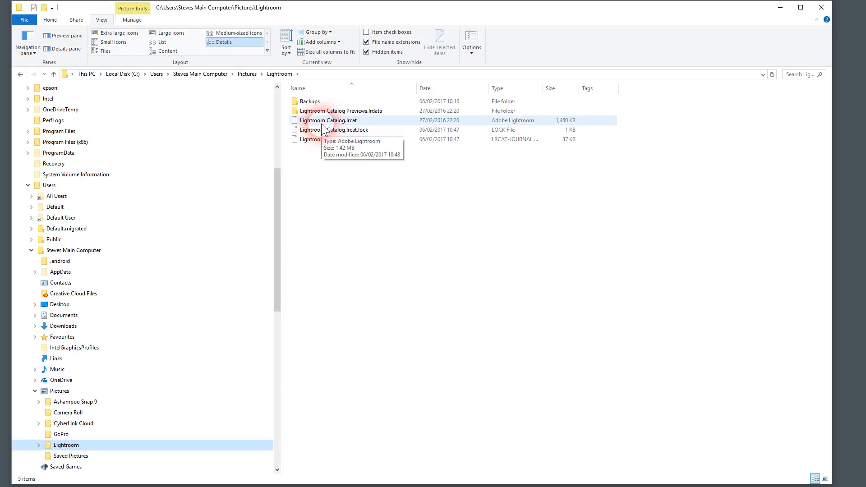
scroll(54, 210, up, 2)
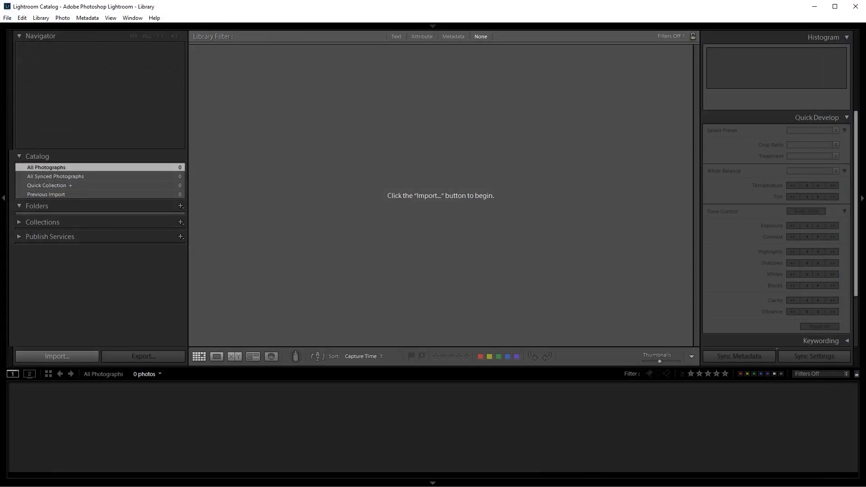
click(478, 425)
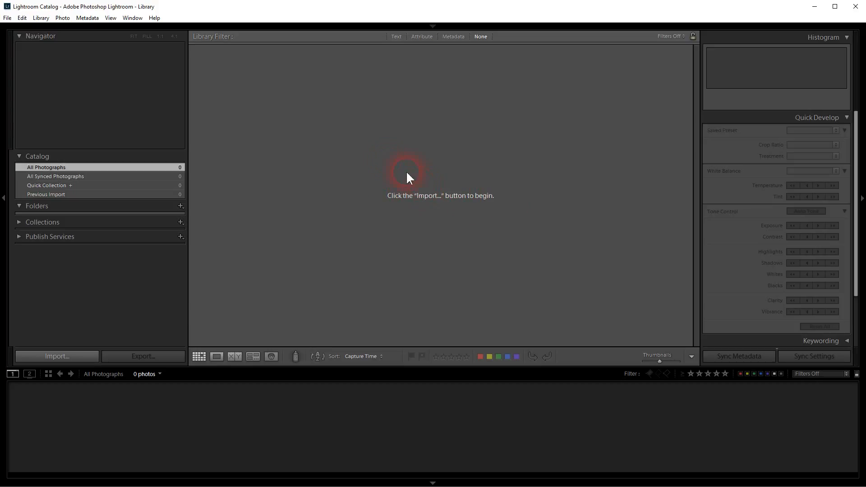
- Start a new catalog and choose the Demo Catalog folder on the 2Tb Lightroom Catalogs (E:) drive as its location
click(8, 18)
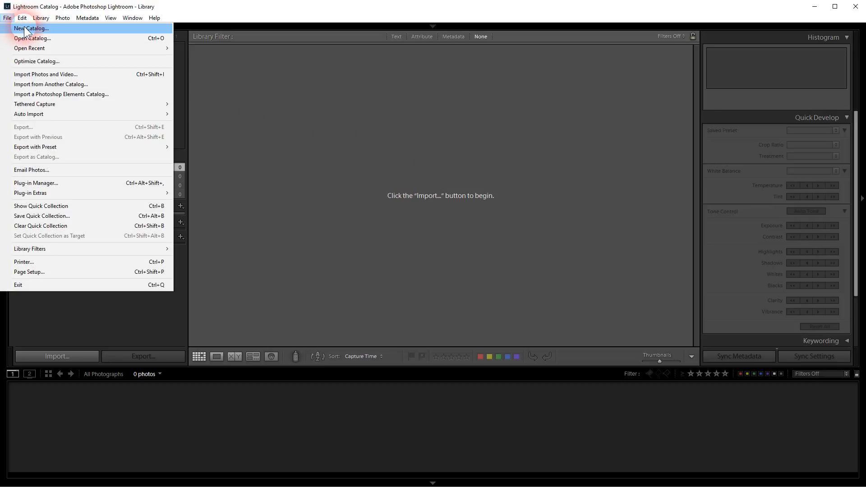
click(25, 28)
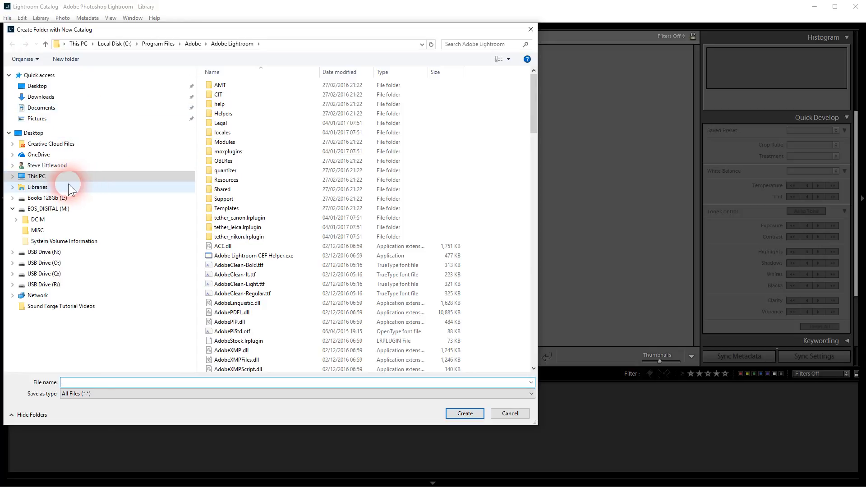
click(11, 176)
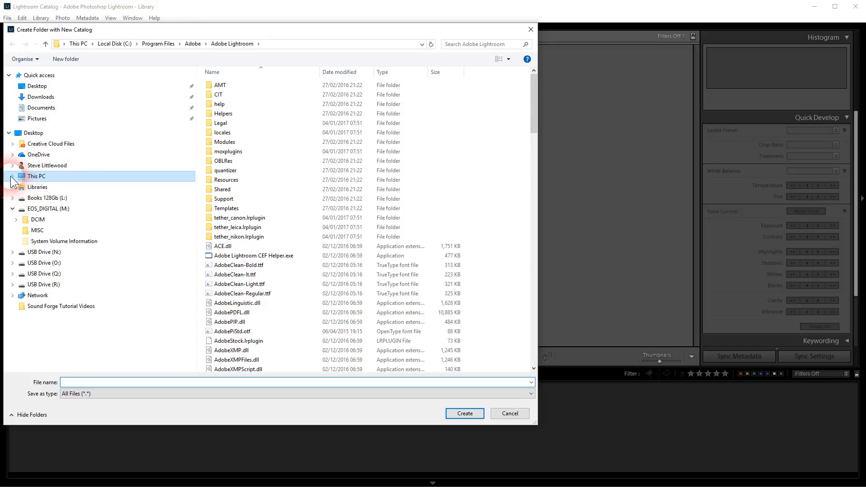
click(11, 176)
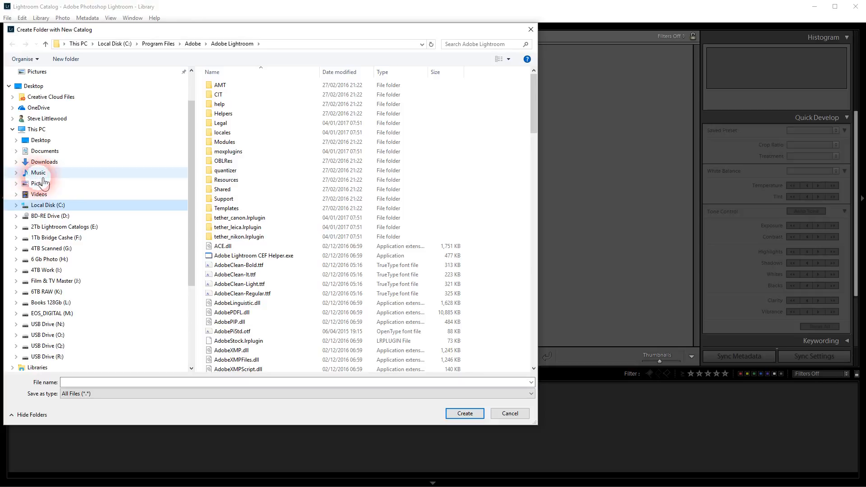
click(71, 203)
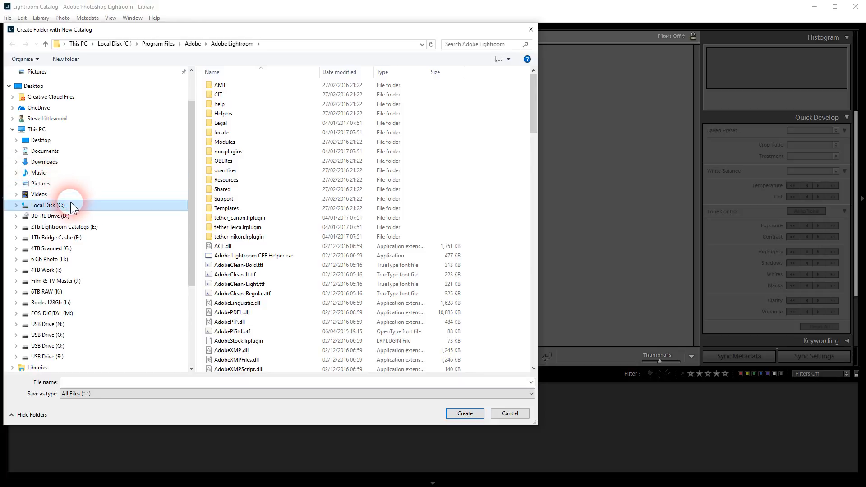
click(17, 226)
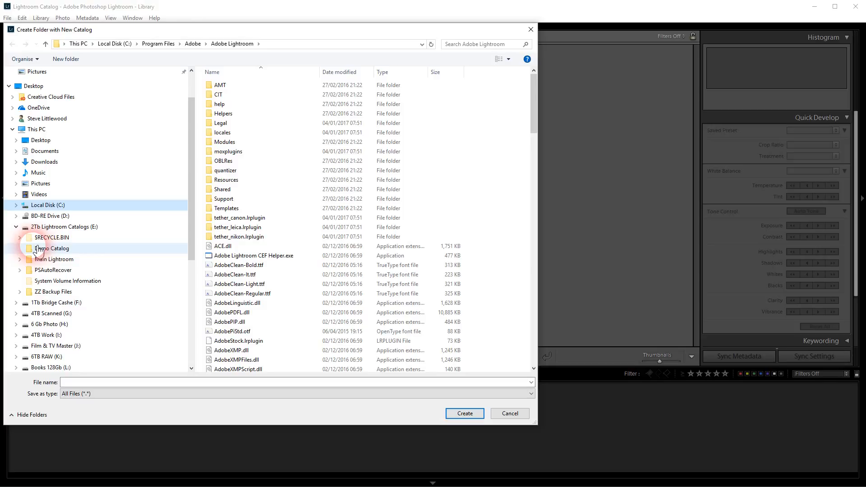
click(38, 251)
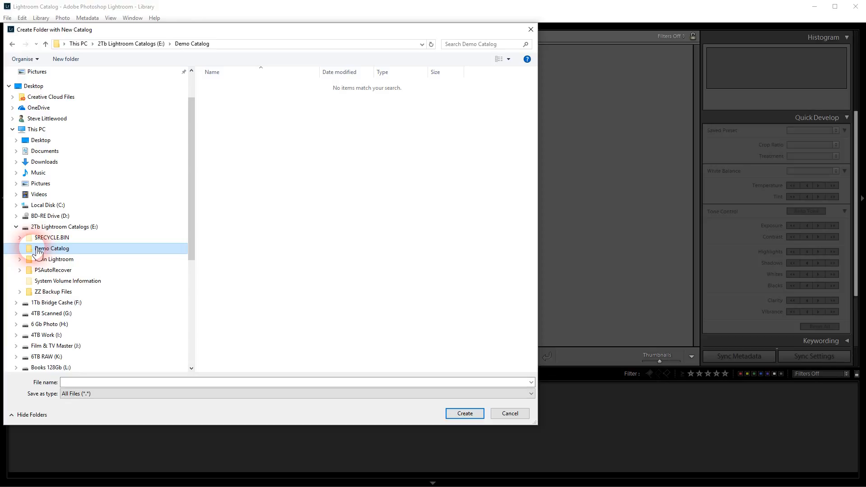
- Create the new catalog with the name Demo Catalog and continue with syncing for new collections left off
click(96, 383)
text(Demo )
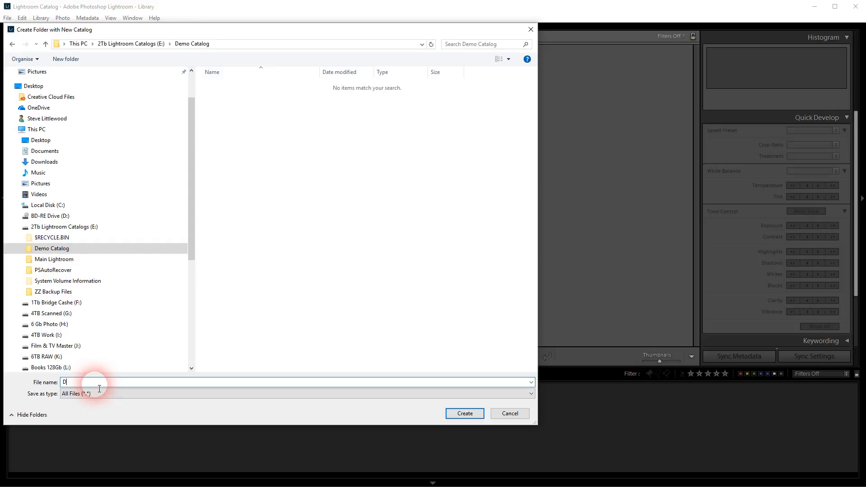
text(Catalog)
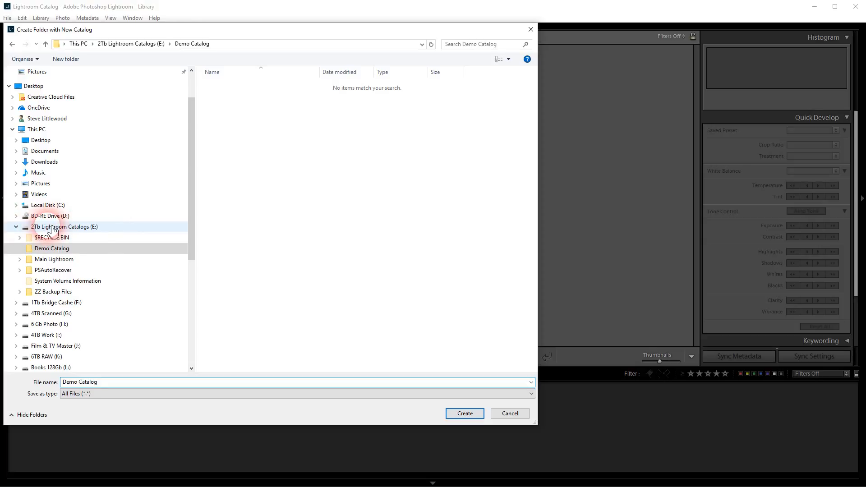
click(464, 413)
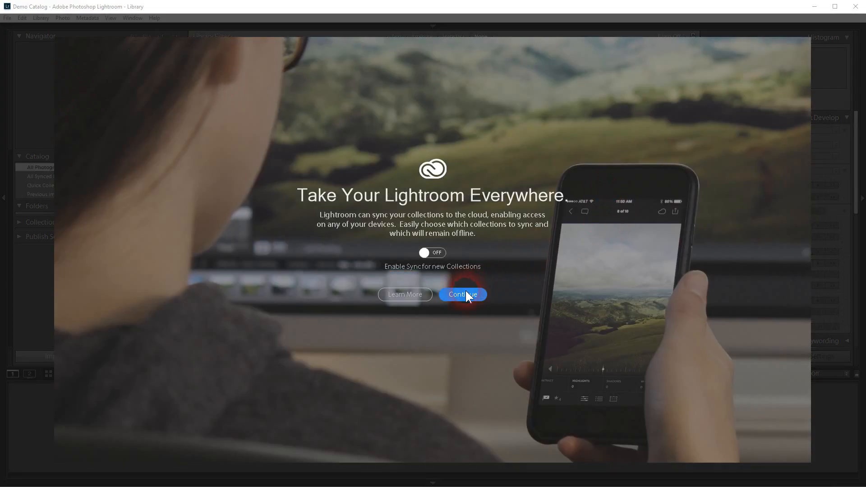
click(464, 294)
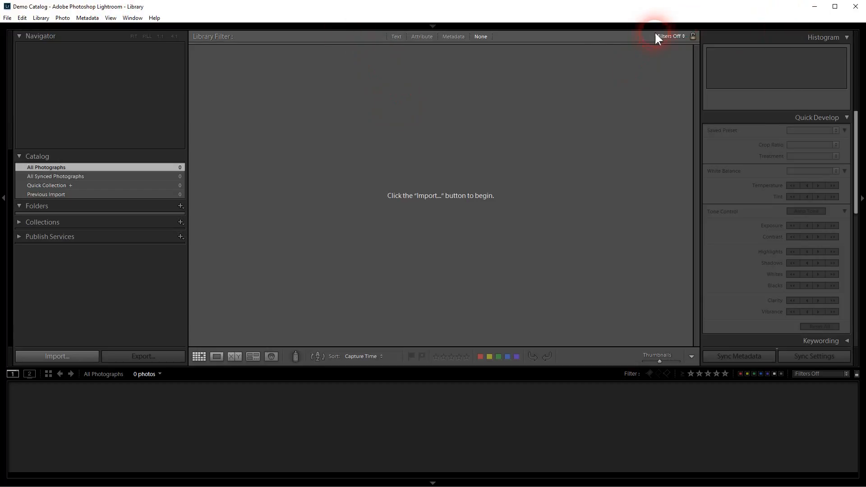
- Collapse the Histogram and reveal the module picker above the Library workspace
click(716, 35)
click(433, 26)
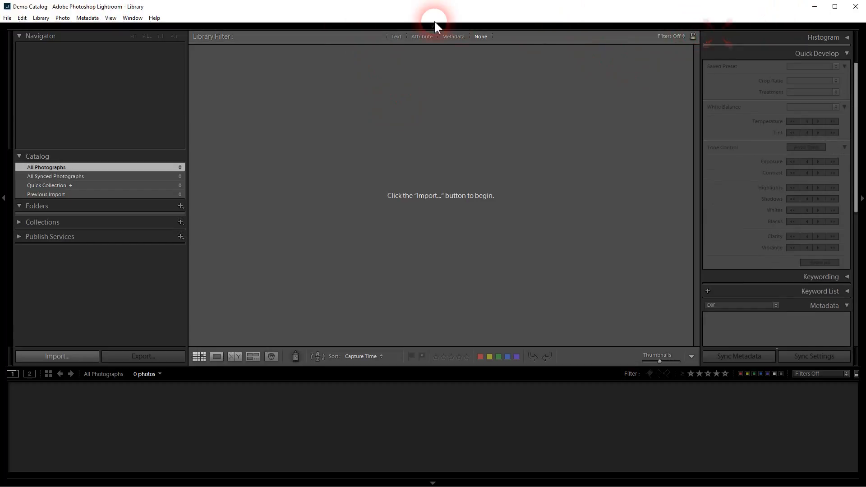
click(333, 84)
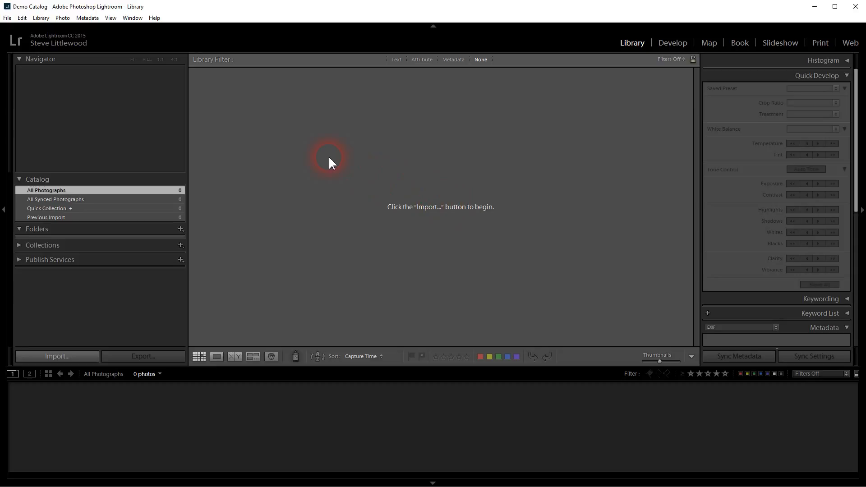
- In the Demo Catalog's settings, set the catalog backup to once a week, when exiting Lightroom
click(23, 17)
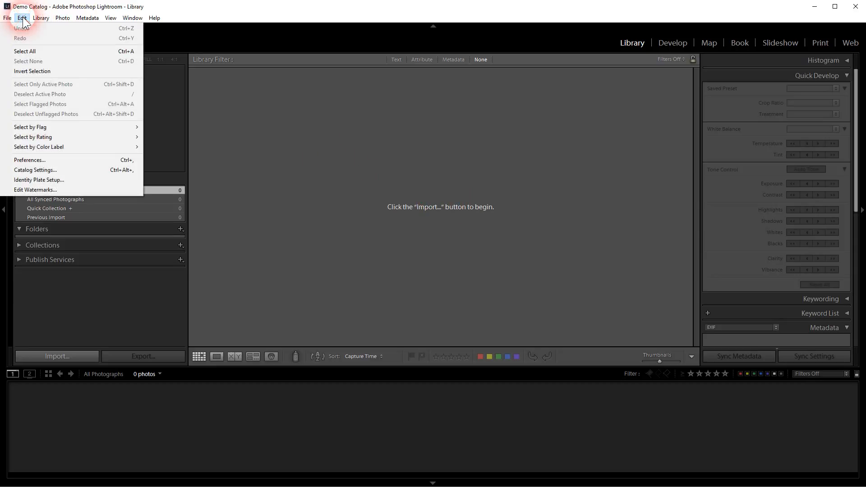
click(53, 170)
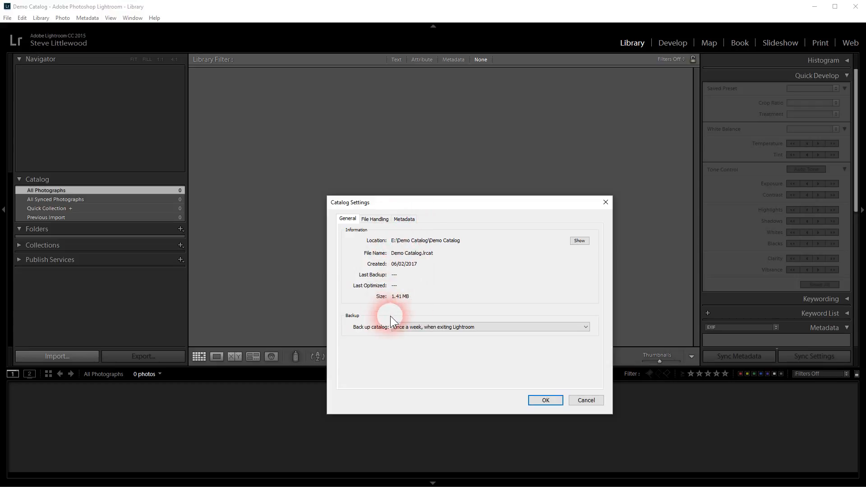
click(508, 328)
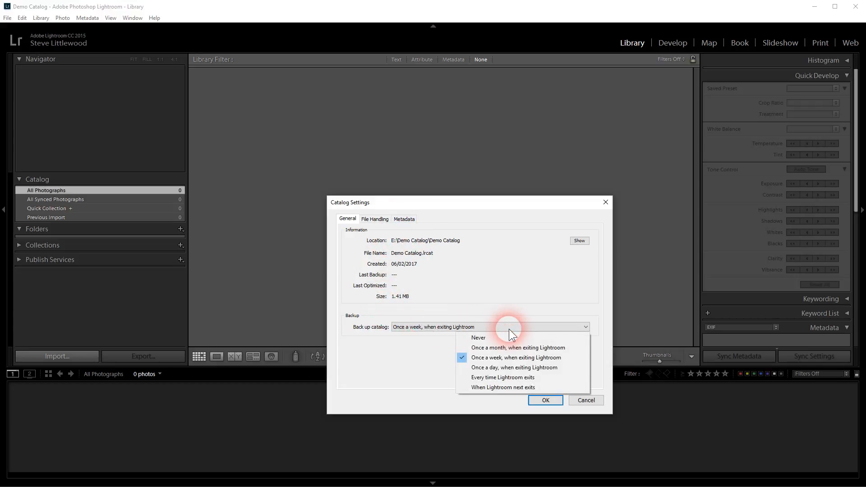
click(490, 357)
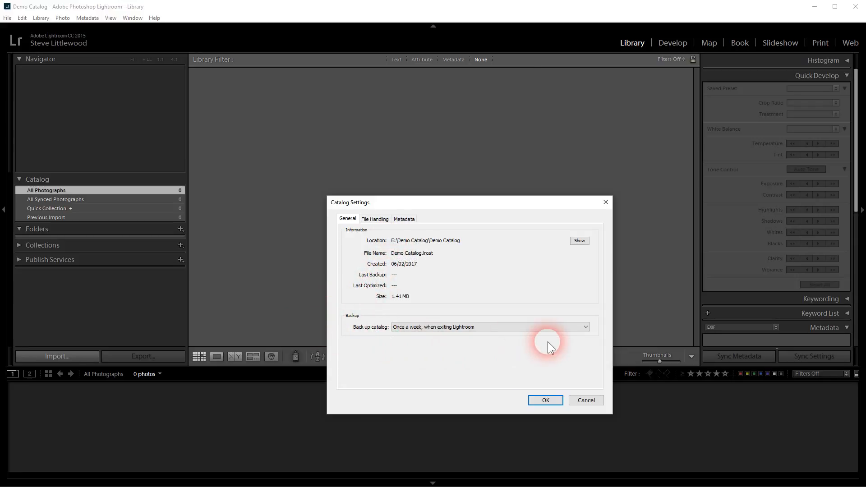
- Set the catalog's standard preview size to Auto (3840px) in the file handling settings
click(385, 221)
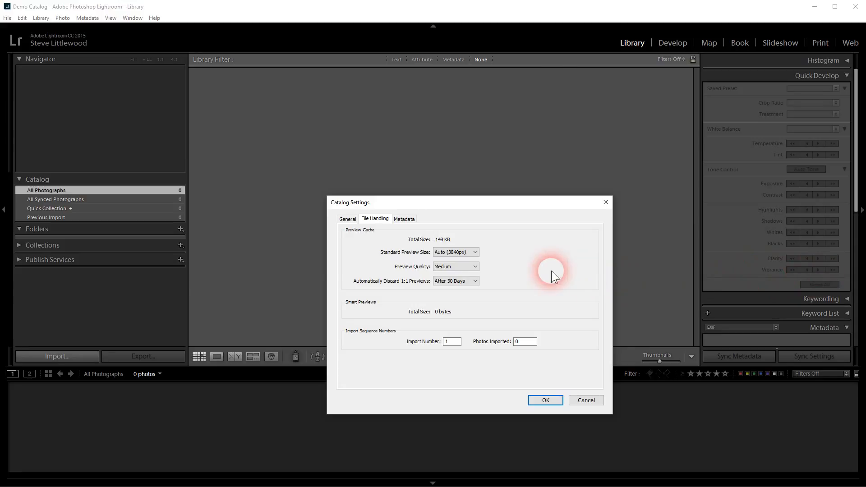
click(476, 252)
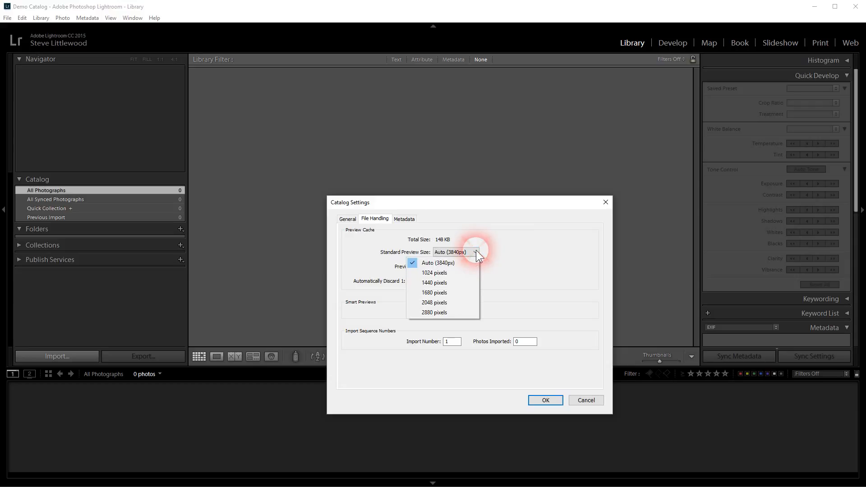
click(449, 264)
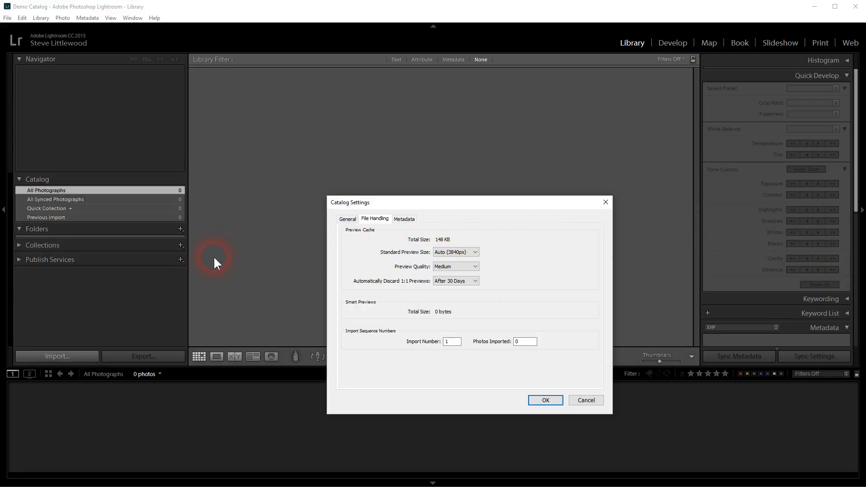
click(456, 250)
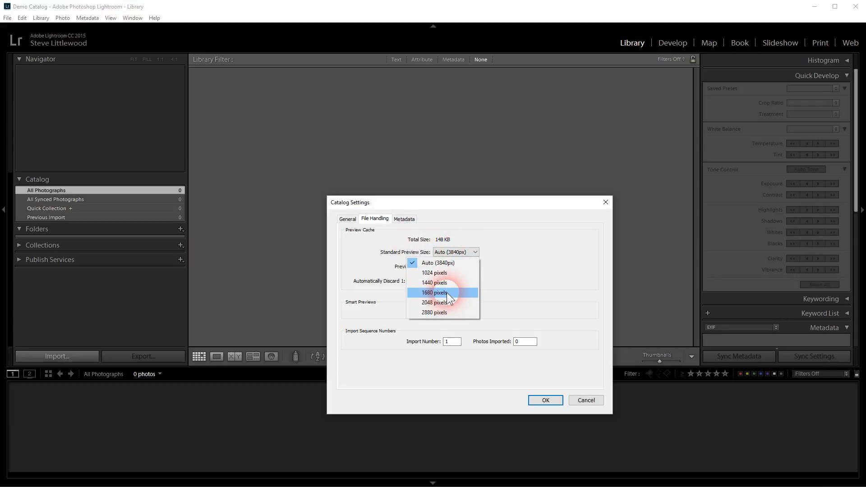
click(453, 263)
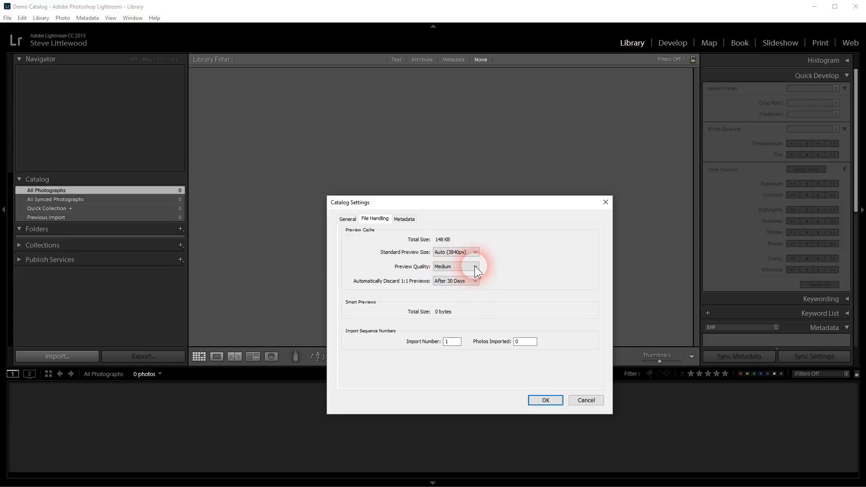
- Set the preview quality to High and the automatic discarding of 1:1 previews to Never
click(474, 266)
click(456, 278)
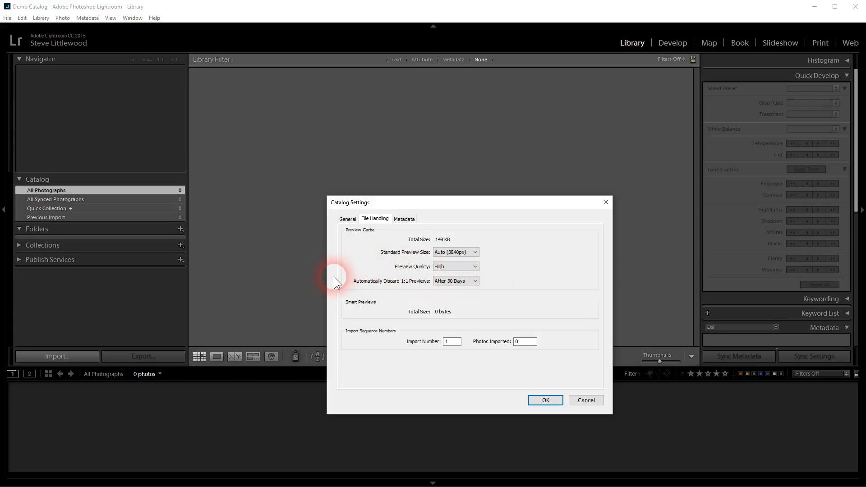
click(476, 281)
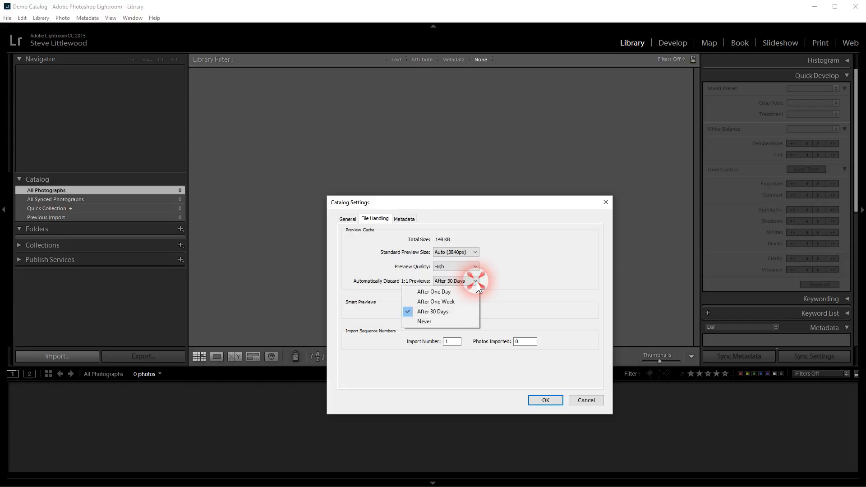
click(418, 321)
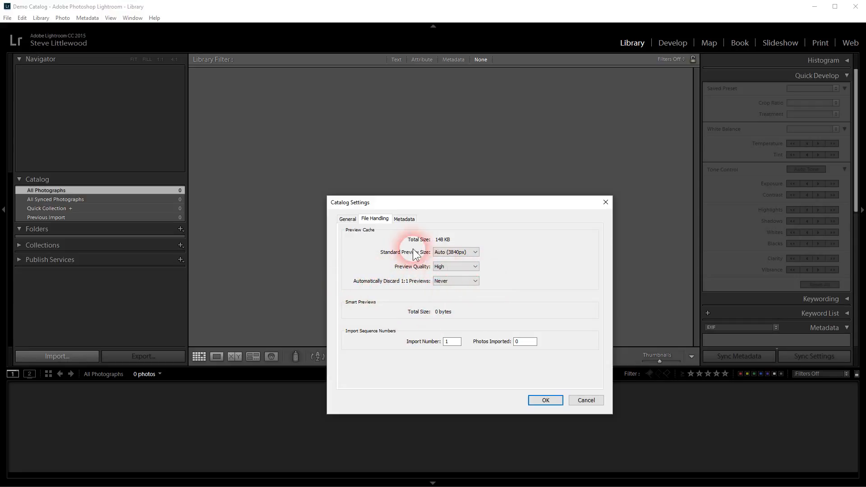
- In the catalog's metadata settings, turn off both address lookup options, GPS lookup and exporting address suggestions, and apply the catalog settings
click(404, 219)
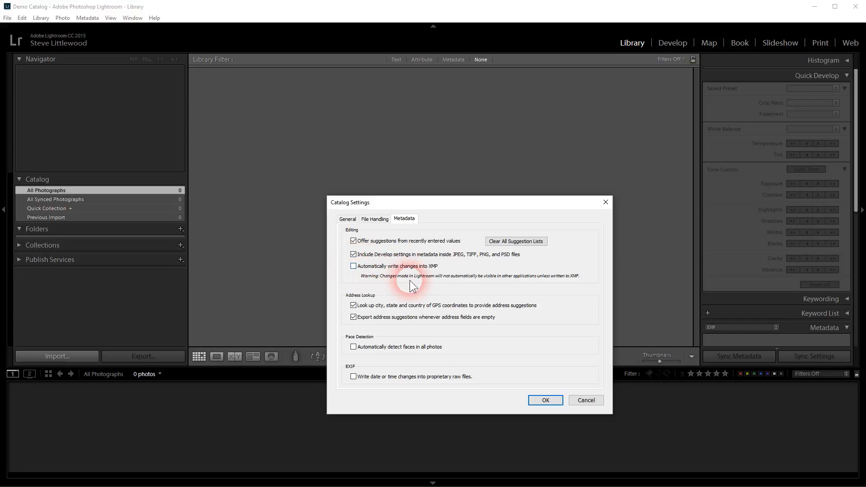
click(353, 305)
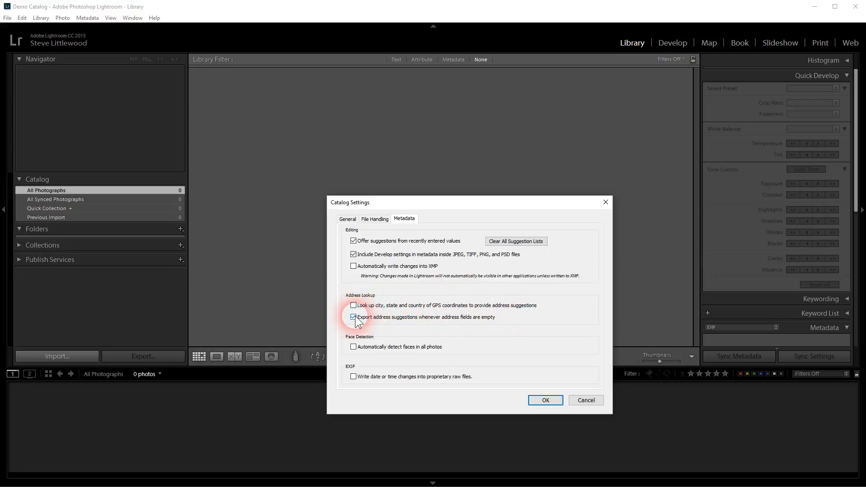
click(354, 317)
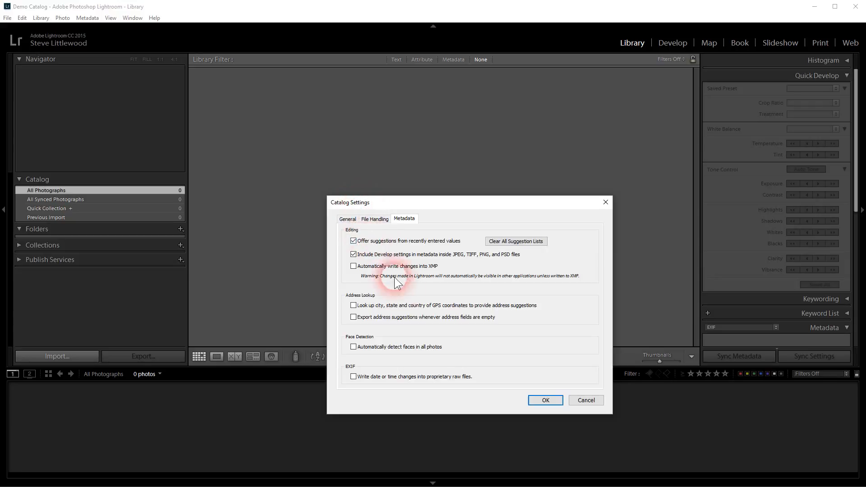
click(545, 401)
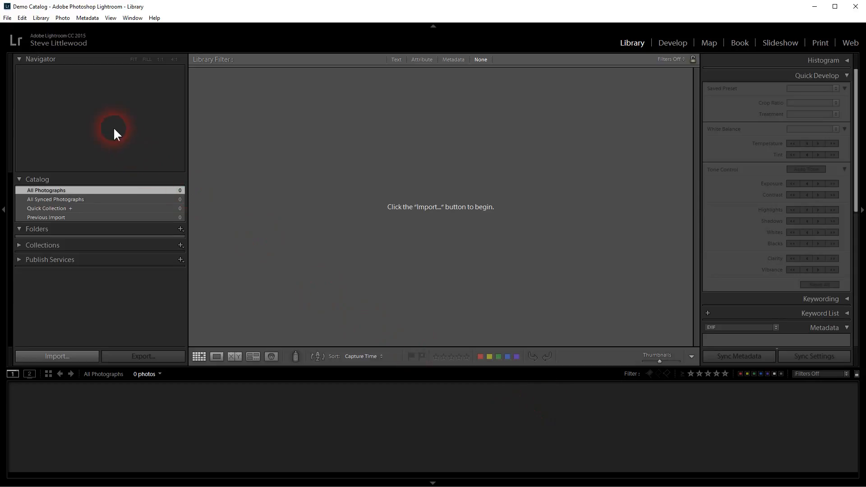
- In the general preferences, turn off showing the import dialog when a memory card is detected
click(21, 18)
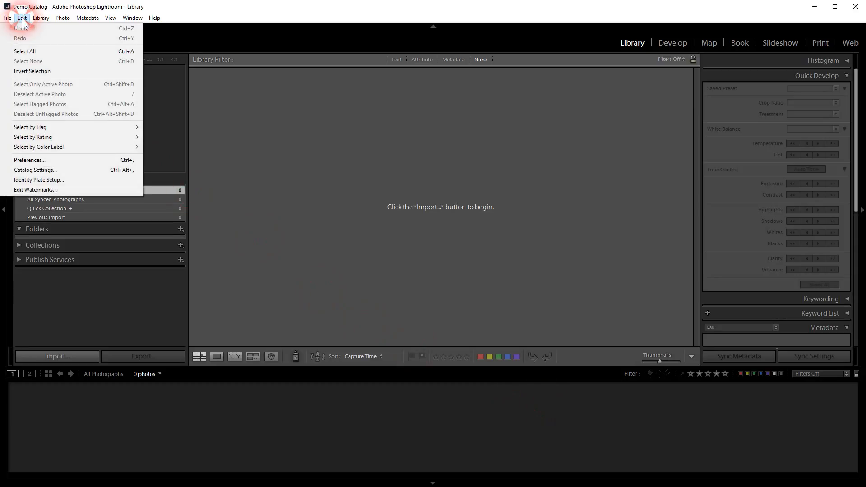
click(47, 160)
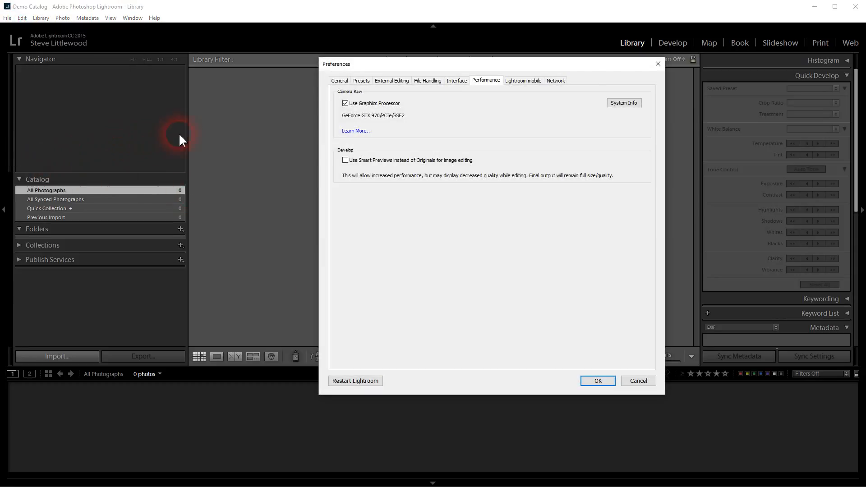
click(339, 81)
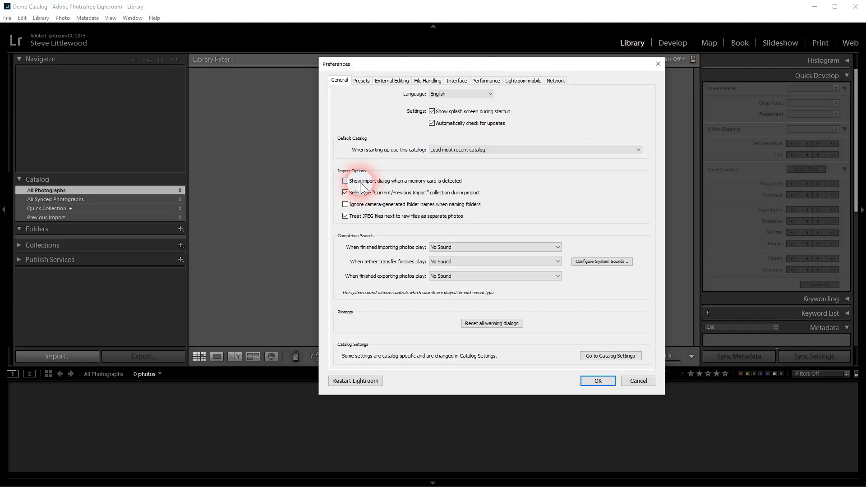
click(345, 181)
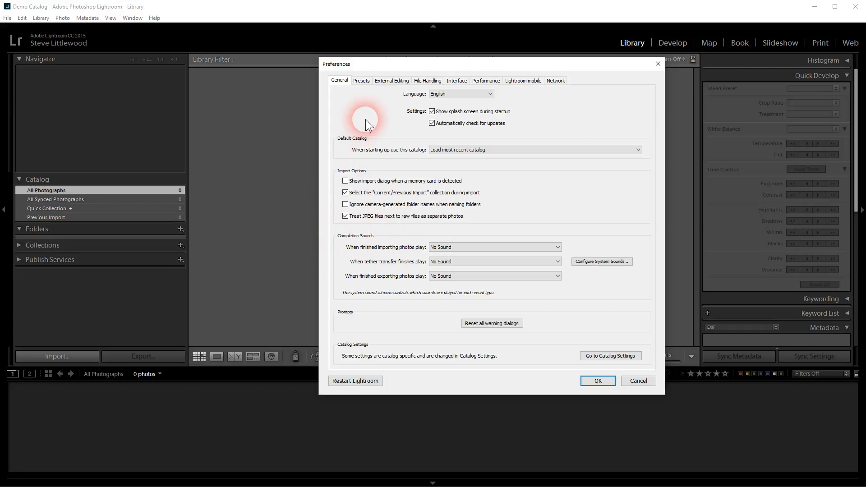
- In the external editing preferences, set the Photoshop file format to PSD and the color space to ProPhoto RGB
click(361, 81)
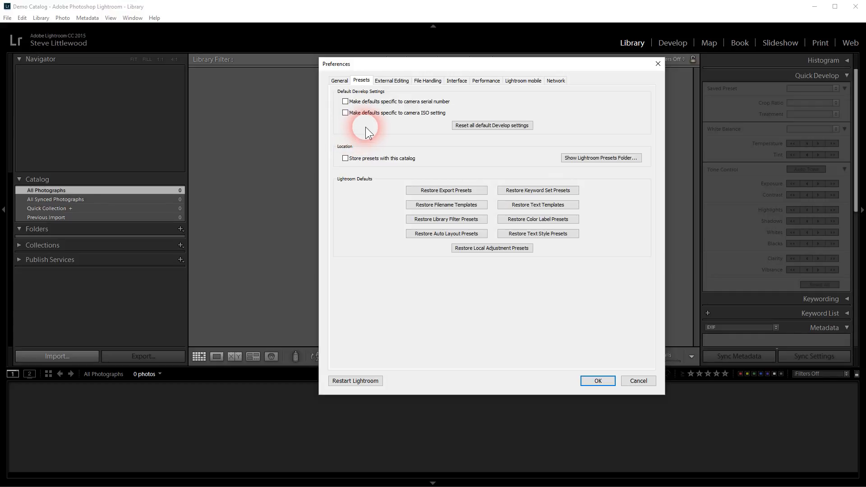
click(383, 82)
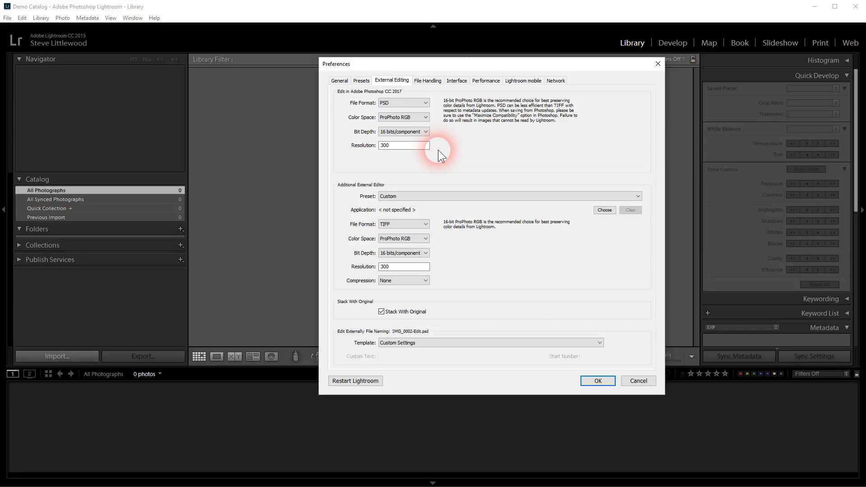
click(424, 103)
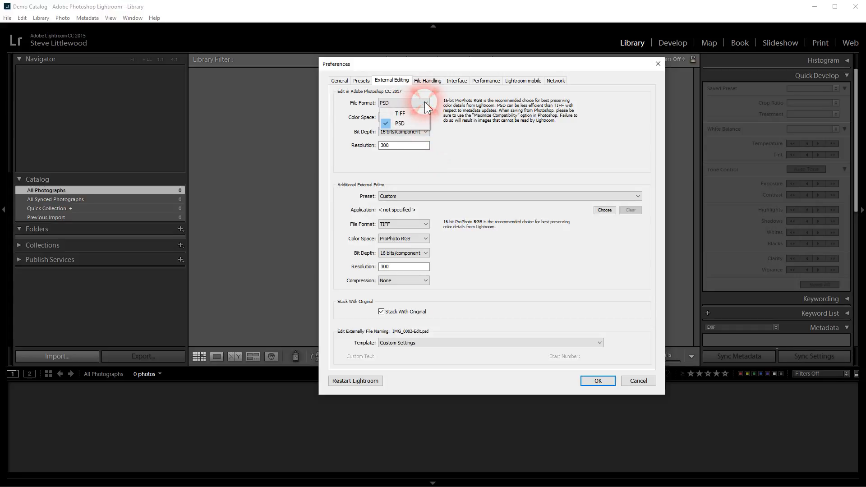
click(401, 123)
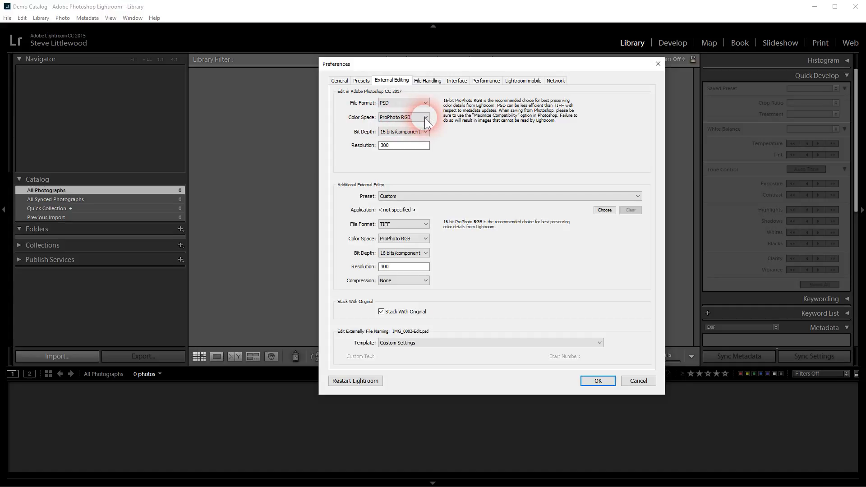
click(424, 118)
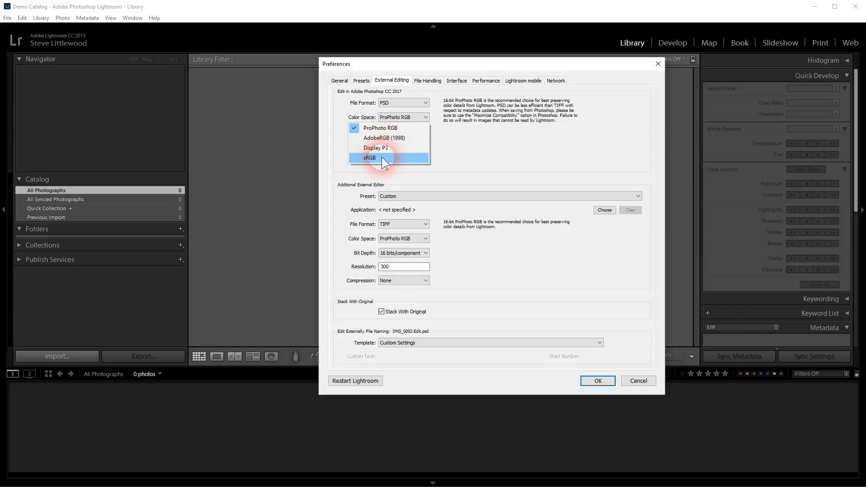
click(395, 127)
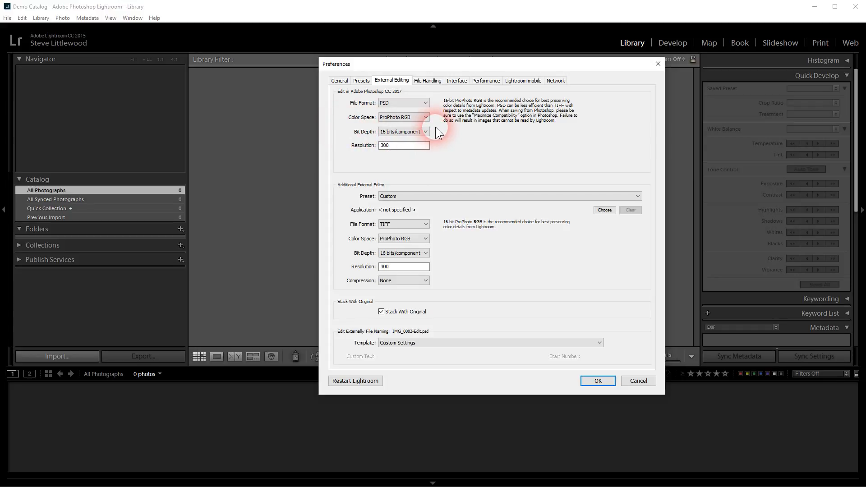
click(412, 147)
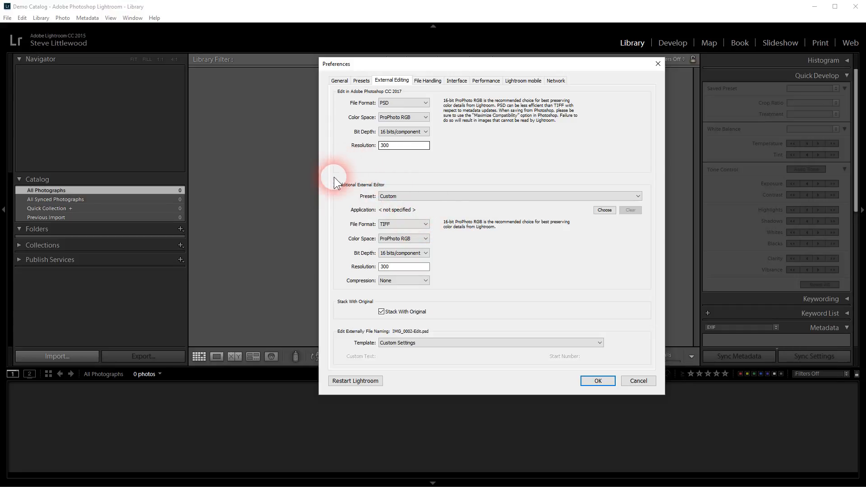
click(427, 223)
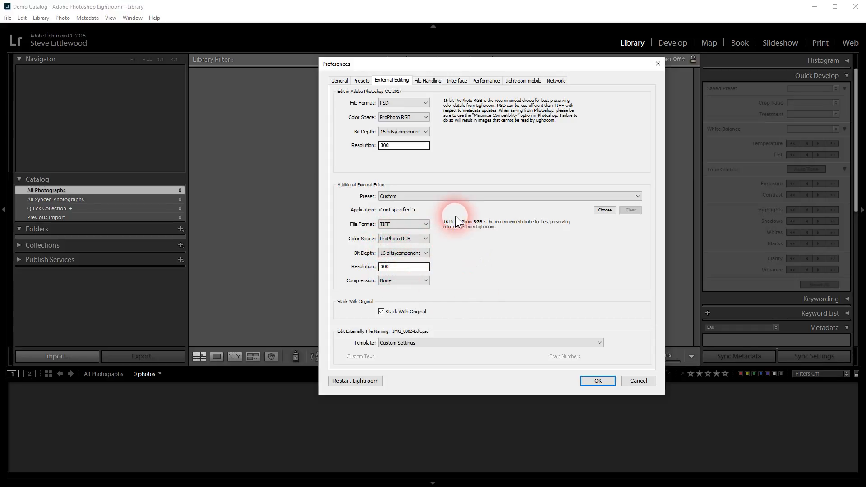
- In the interface preferences, try White as the main window's background fill color and return it to Darker Gray
click(426, 81)
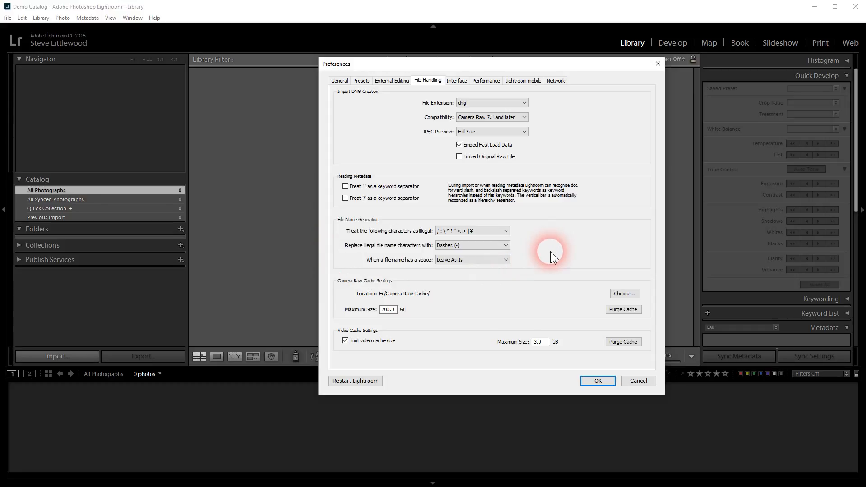
click(457, 81)
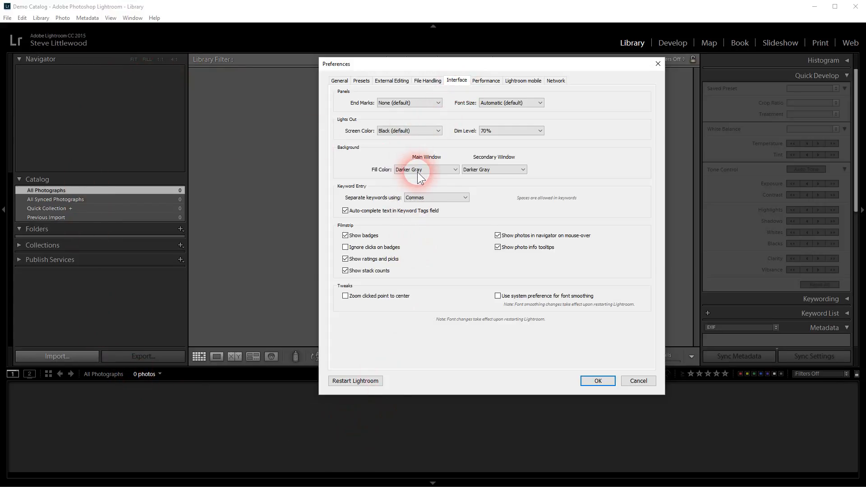
click(455, 171)
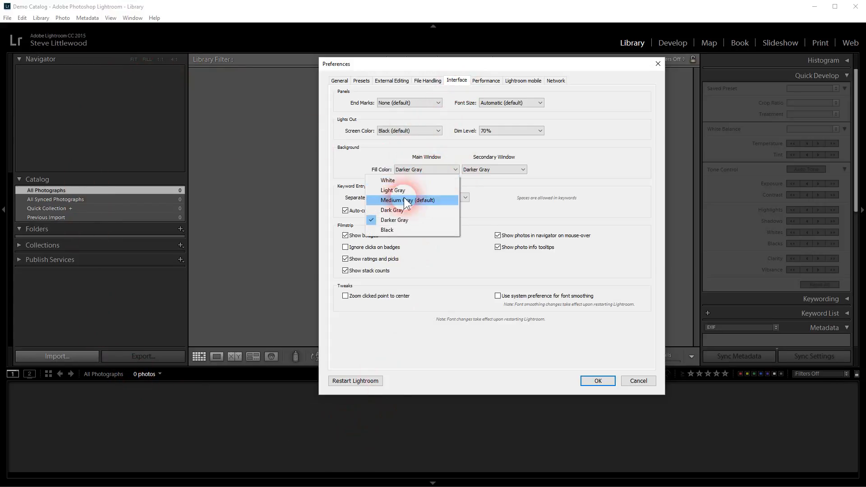
click(393, 181)
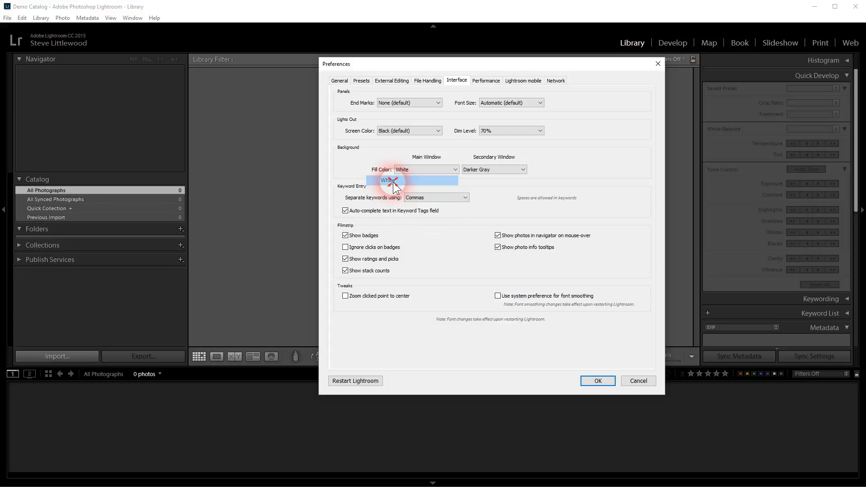
click(458, 170)
click(391, 220)
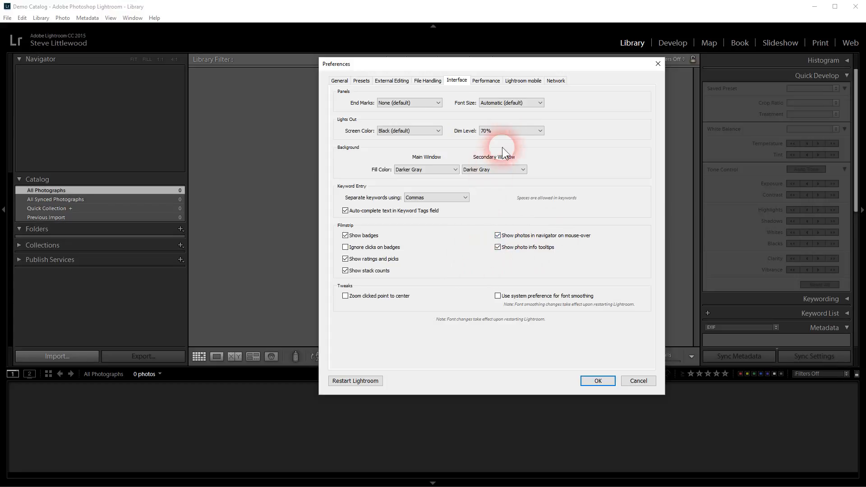
- Switch Use Graphics Processor off and back on in the performance preferences, and restart Lightroom
click(484, 81)
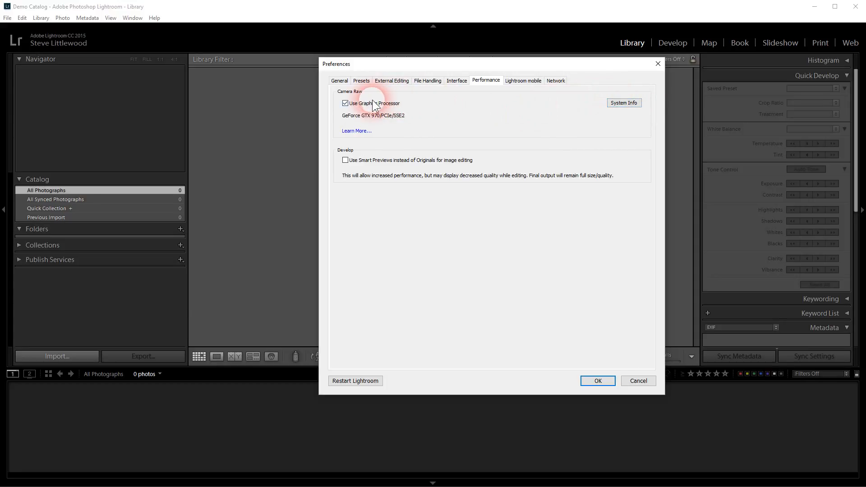
click(345, 104)
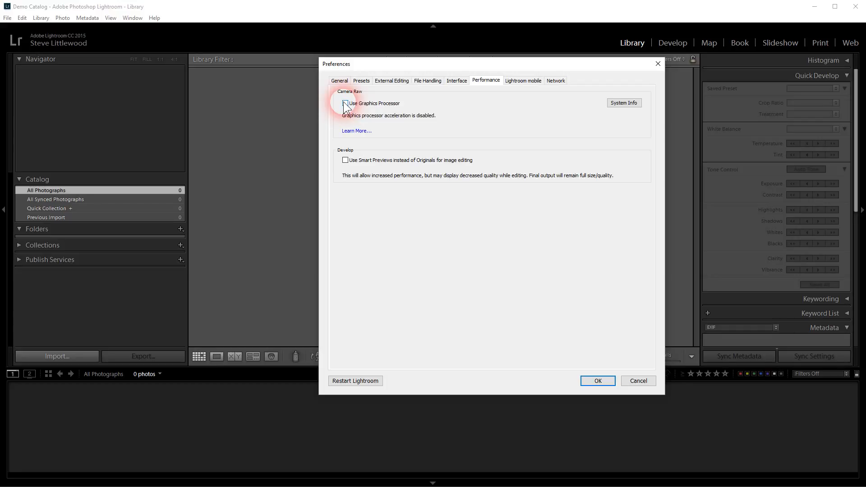
click(344, 103)
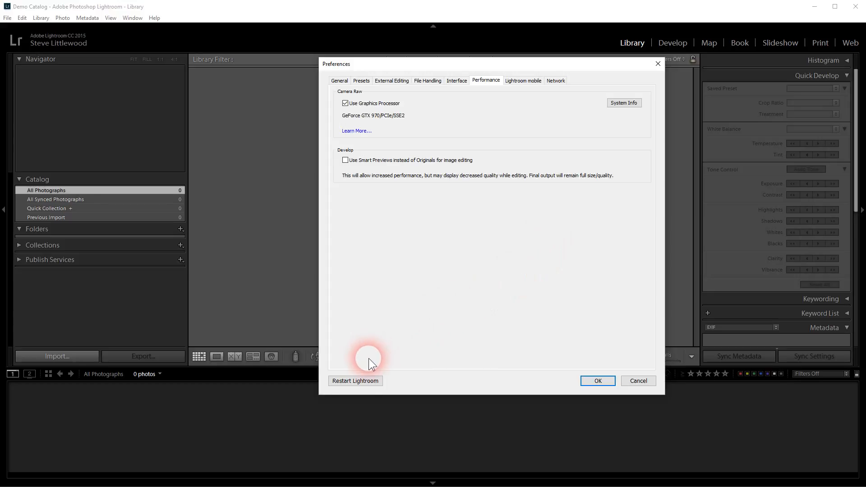
click(355, 380)
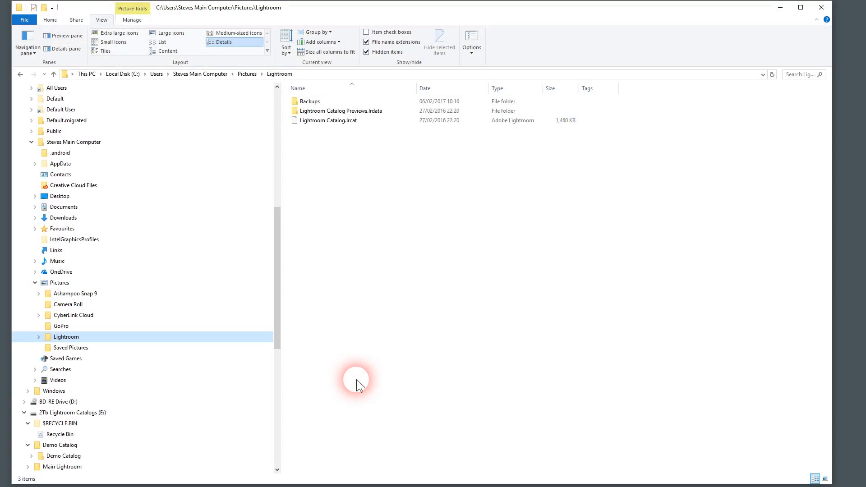